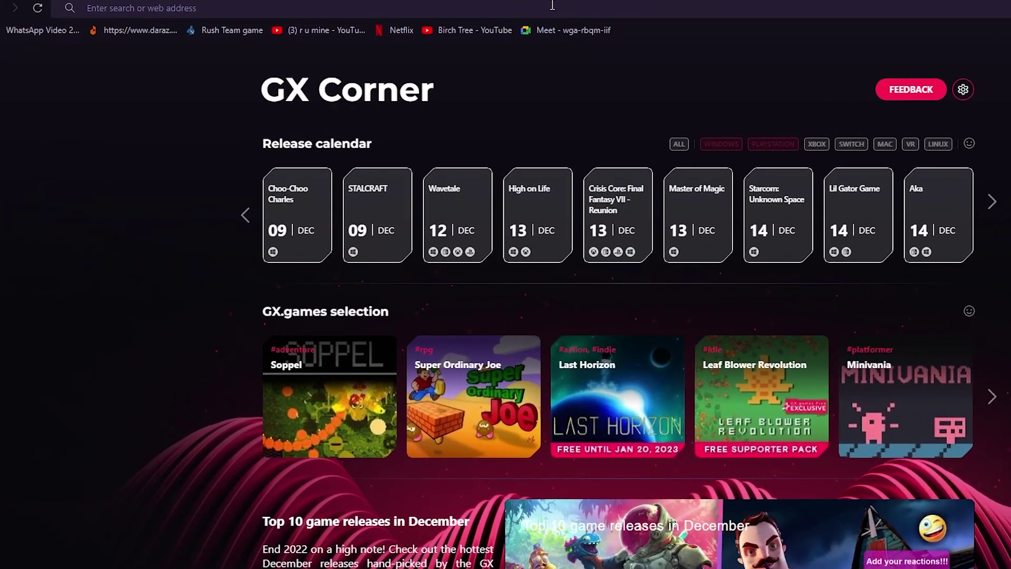
Step: Search Google for 'shopify' and open the Shopify homepage from the results
click(552, 6)
text(shopify)
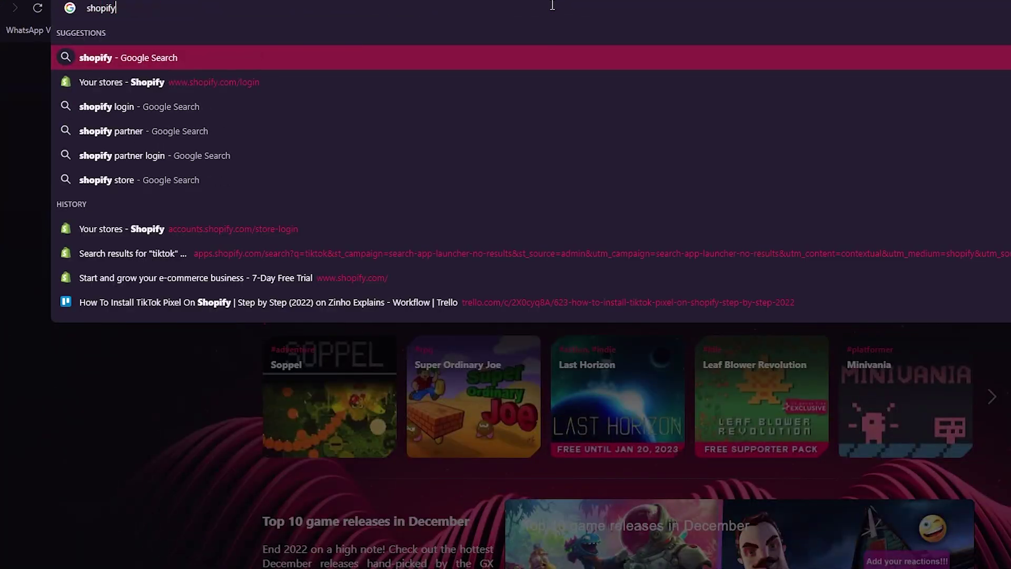
key(Return)
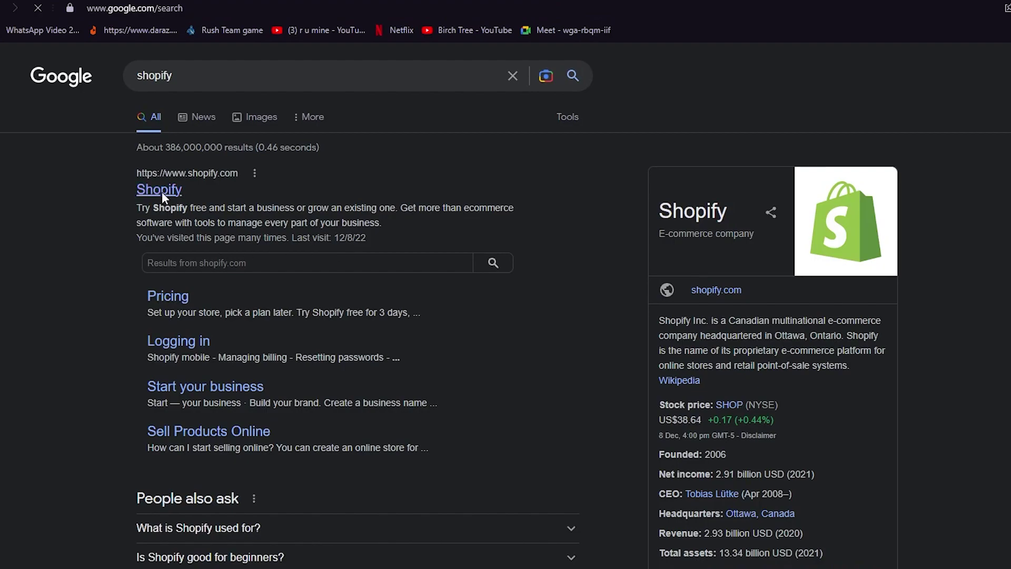
click(162, 190)
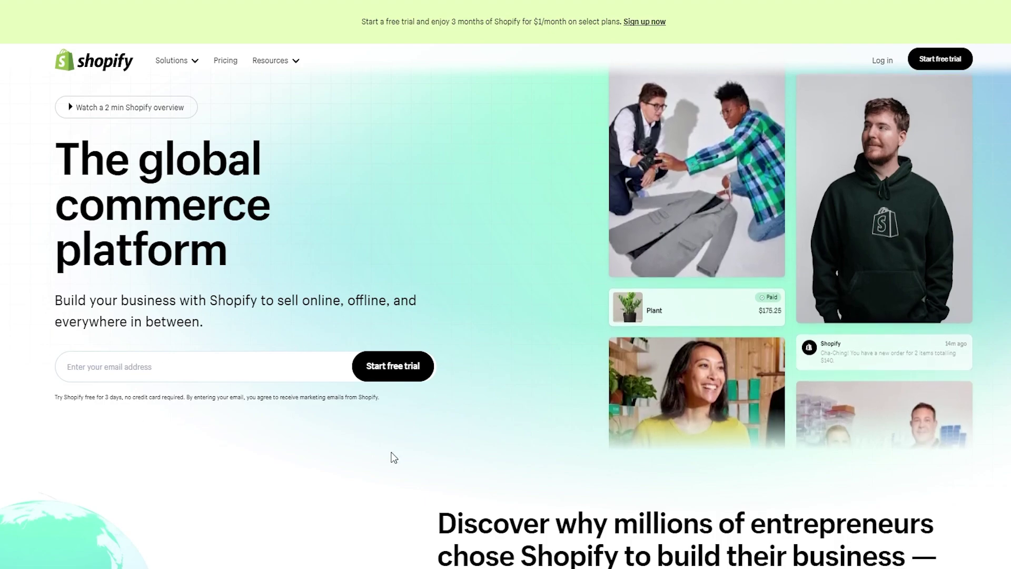
Step: Scroll down through the Shopify homepage and back up to browse it
scroll(406, 482, down, 10)
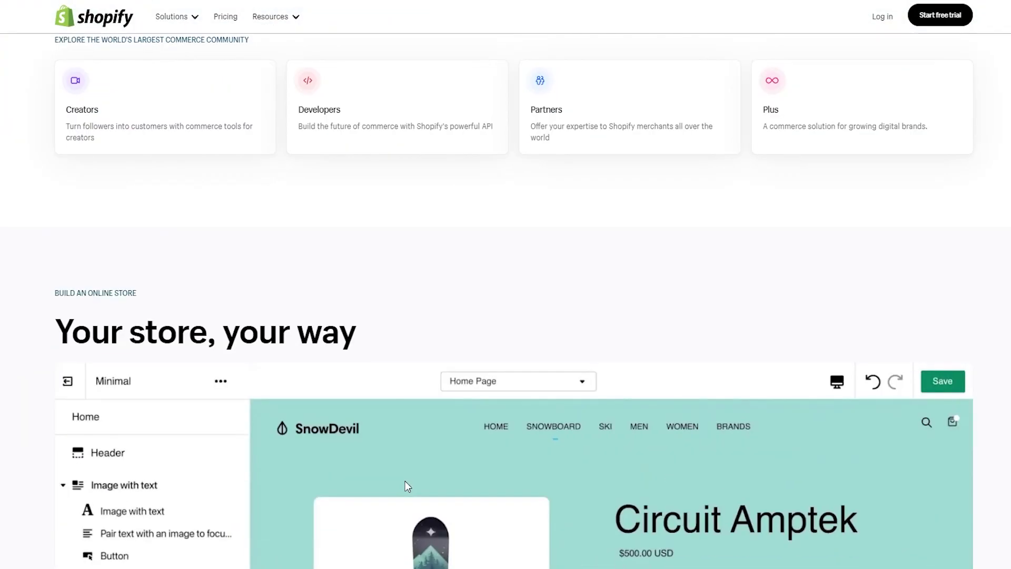
scroll(405, 481, down, 5)
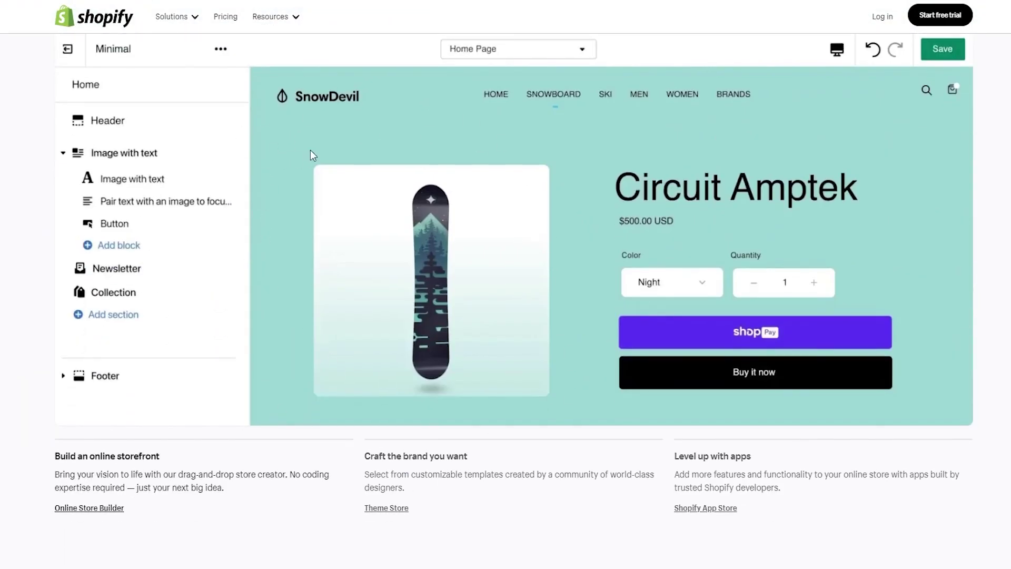
scroll(532, 158, down, 3)
scroll(565, 142, down, 5)
scroll(564, 143, down, 5)
scroll(565, 142, down, 5)
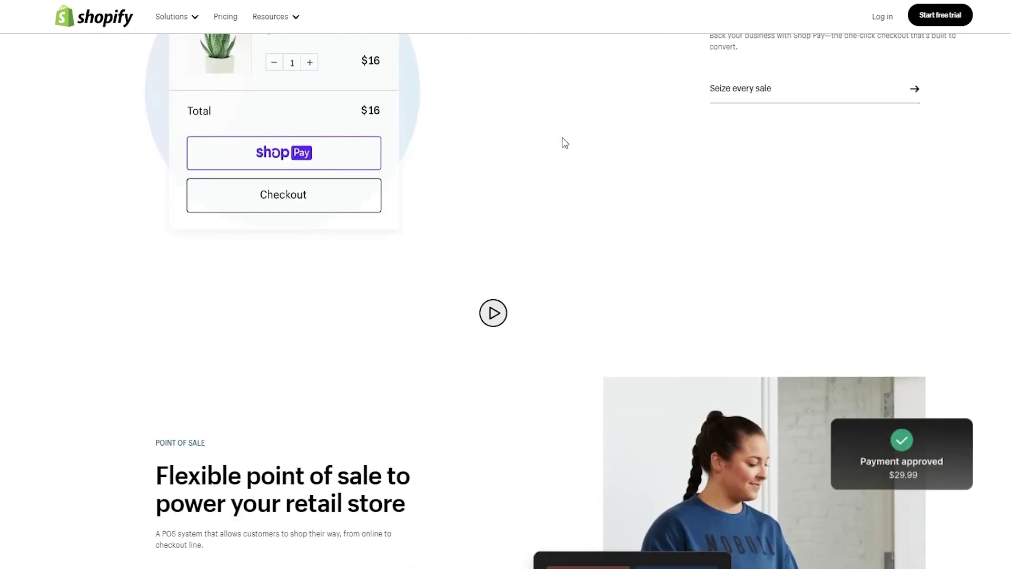
scroll(401, 334, down, 5)
scroll(402, 334, up, 20)
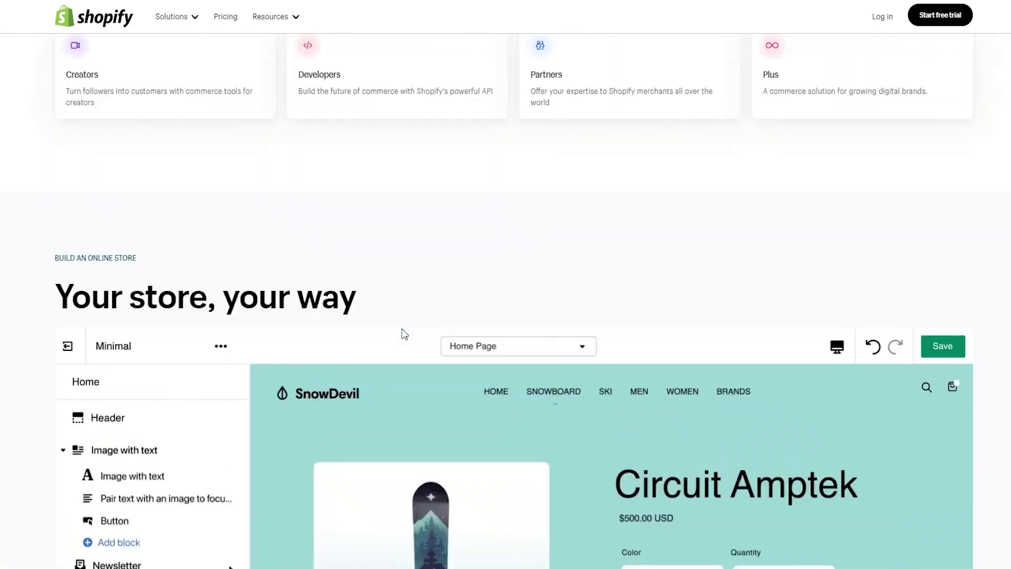
scroll(403, 333, up, 10)
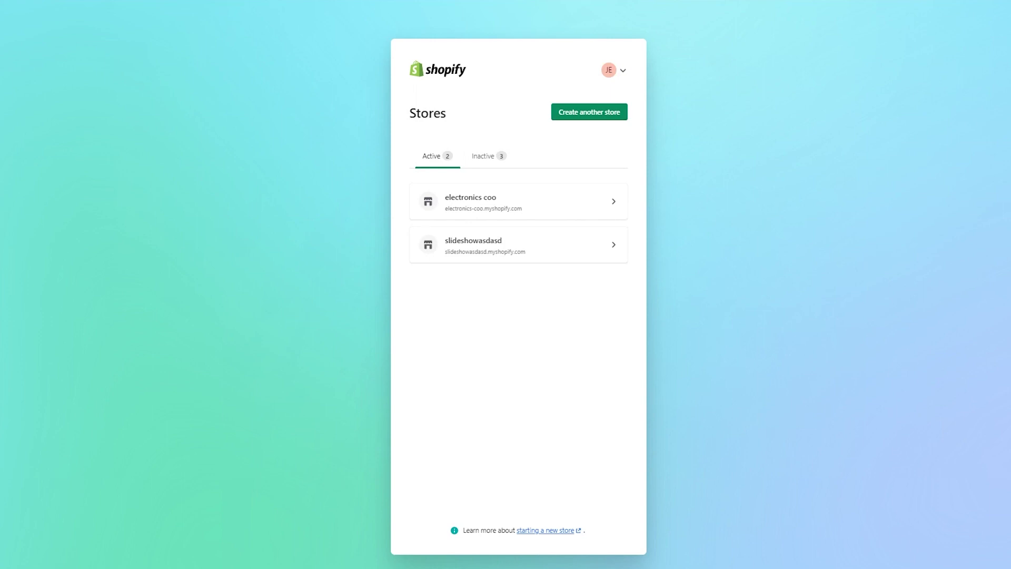
Step: Create another store with the store name 'TETS ORDER KASOAOSK'
click(617, 70)
click(618, 70)
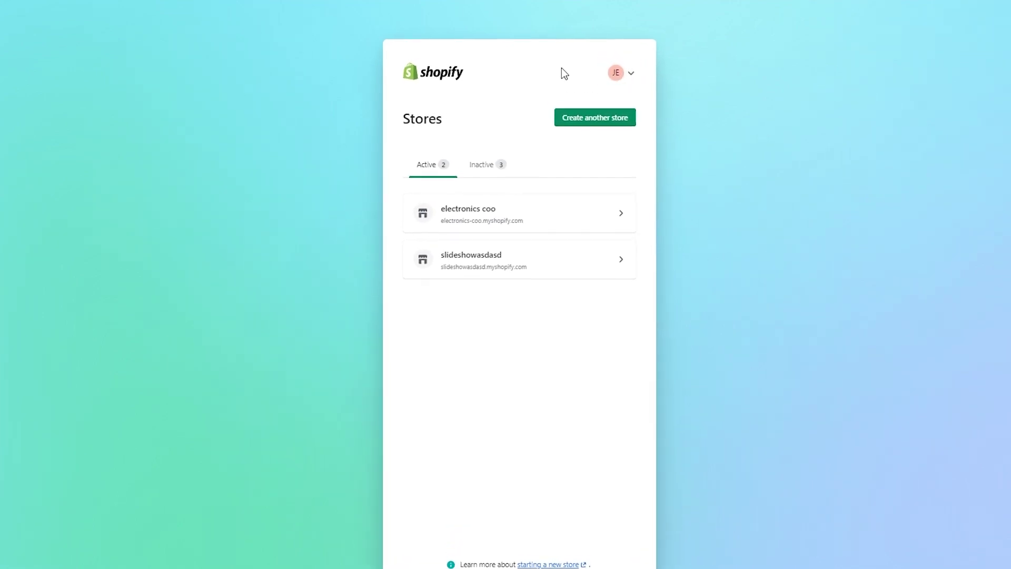
click(615, 129)
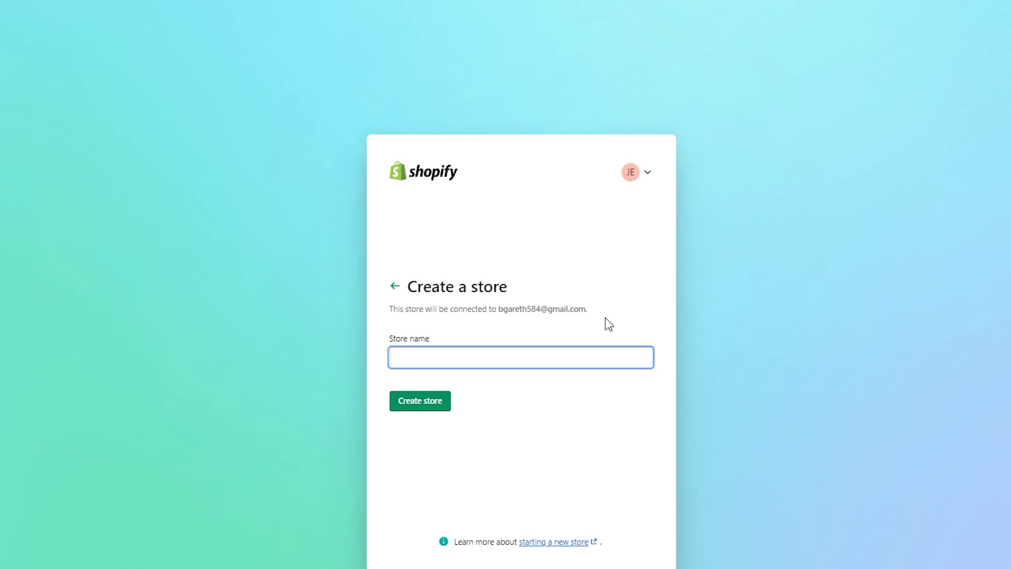
text(t)
key(BackSpace)
text(TETS ORDER KASOAOSK)
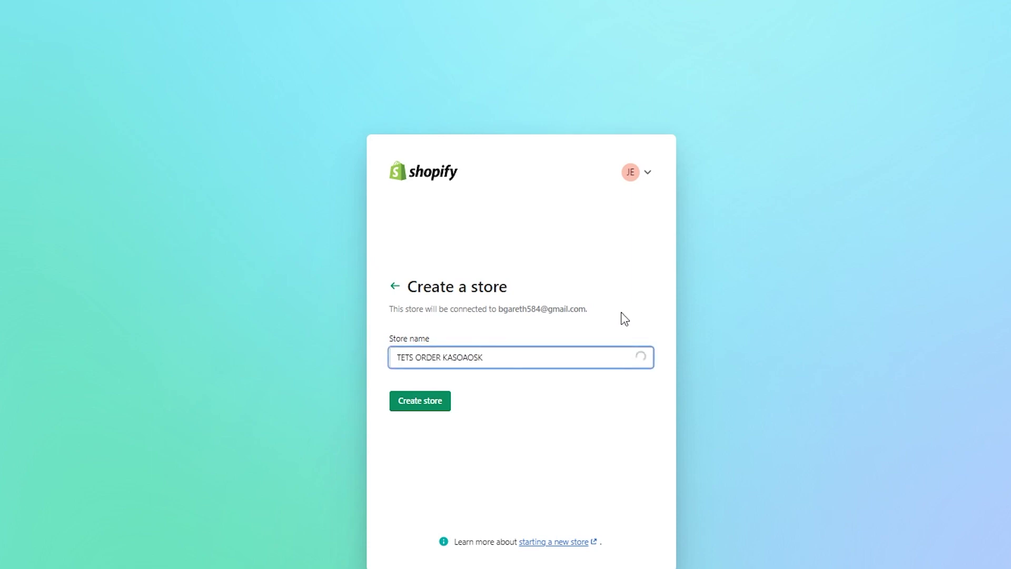
click(408, 407)
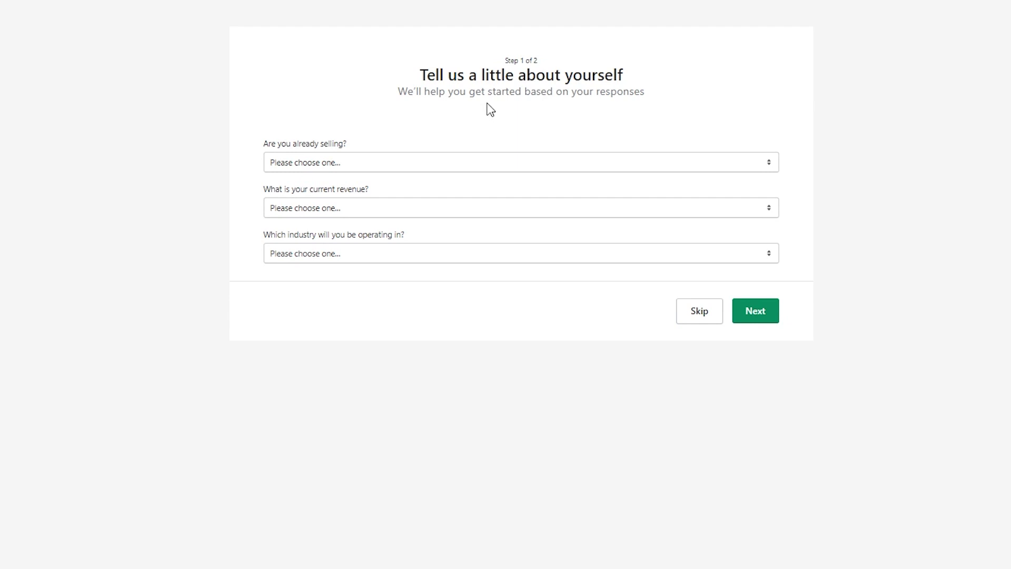
Step: Answer 'I'm just playing around', revenue Rs0 PKR and industry Clothing, then go to Step 2
click(359, 163)
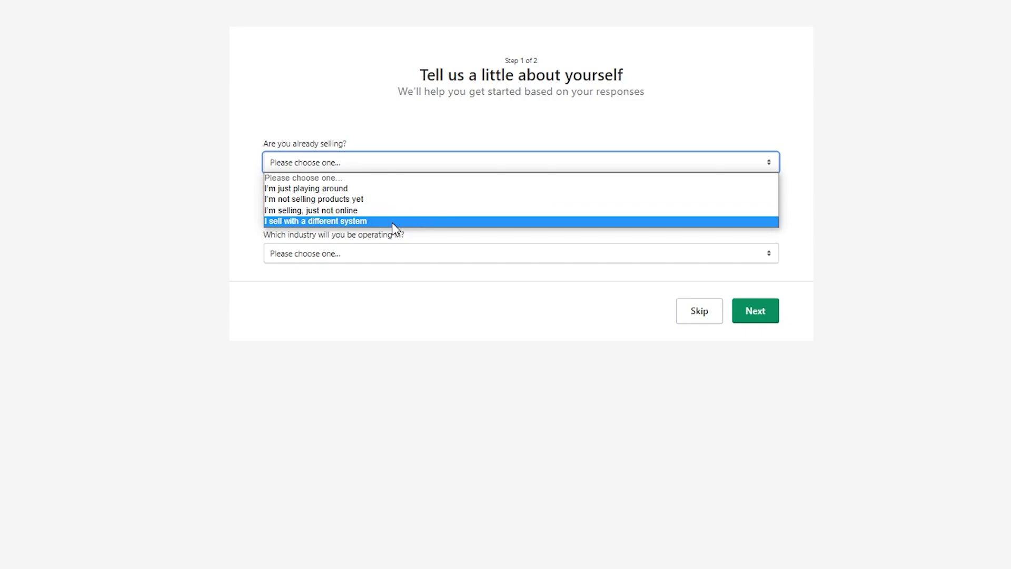
click(357, 188)
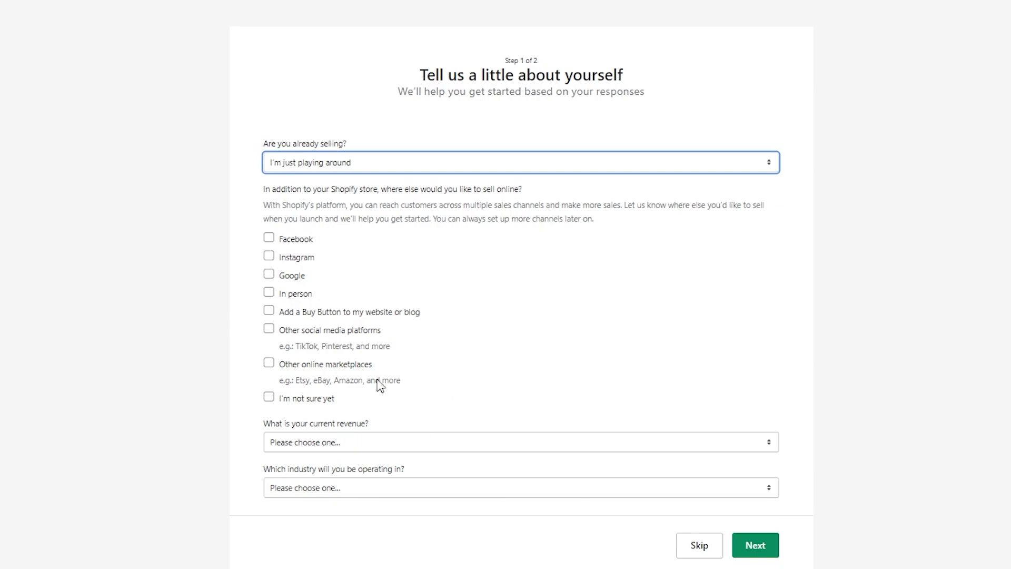
click(414, 447)
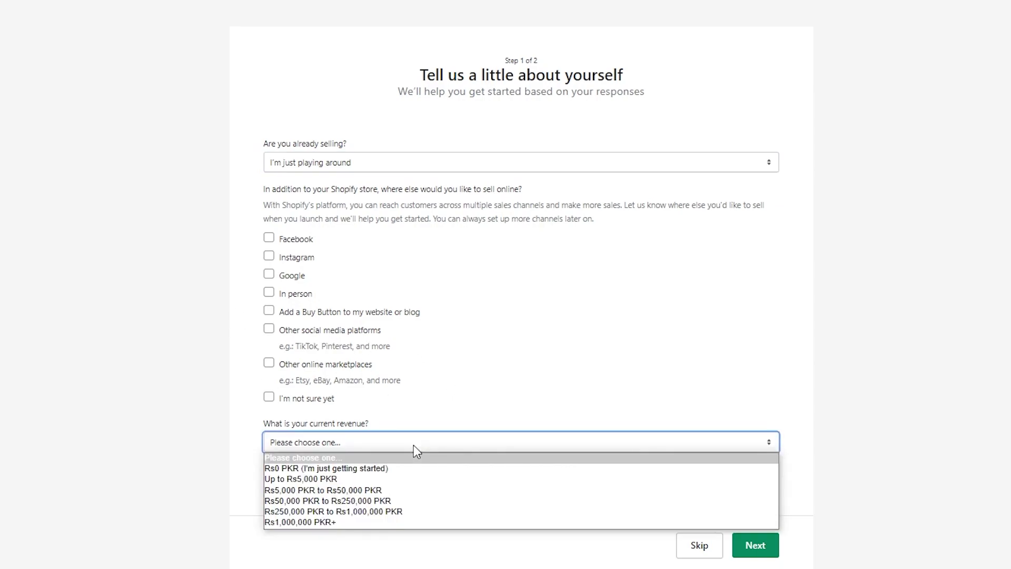
click(358, 468)
click(365, 489)
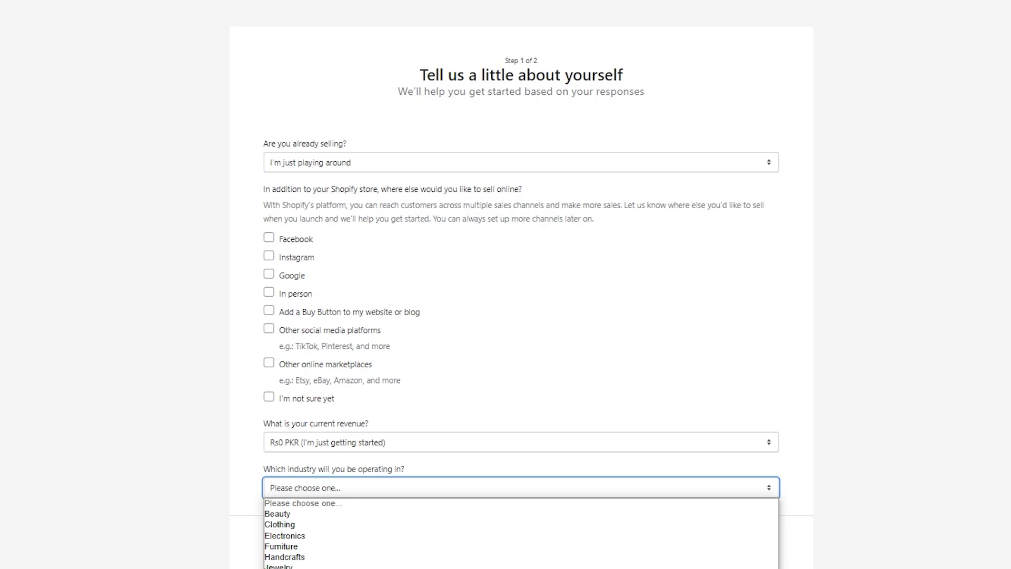
click(312, 525)
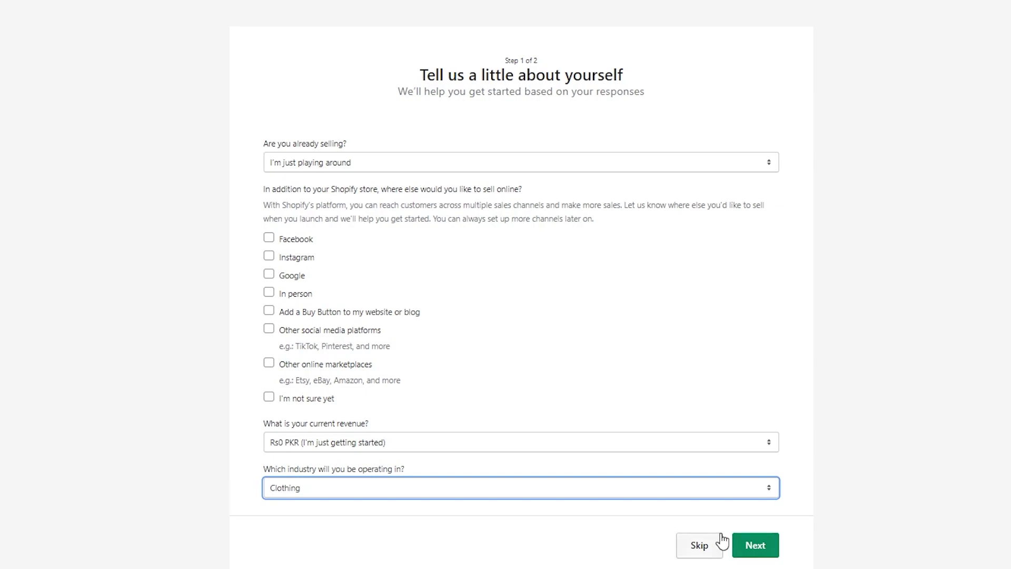
click(751, 551)
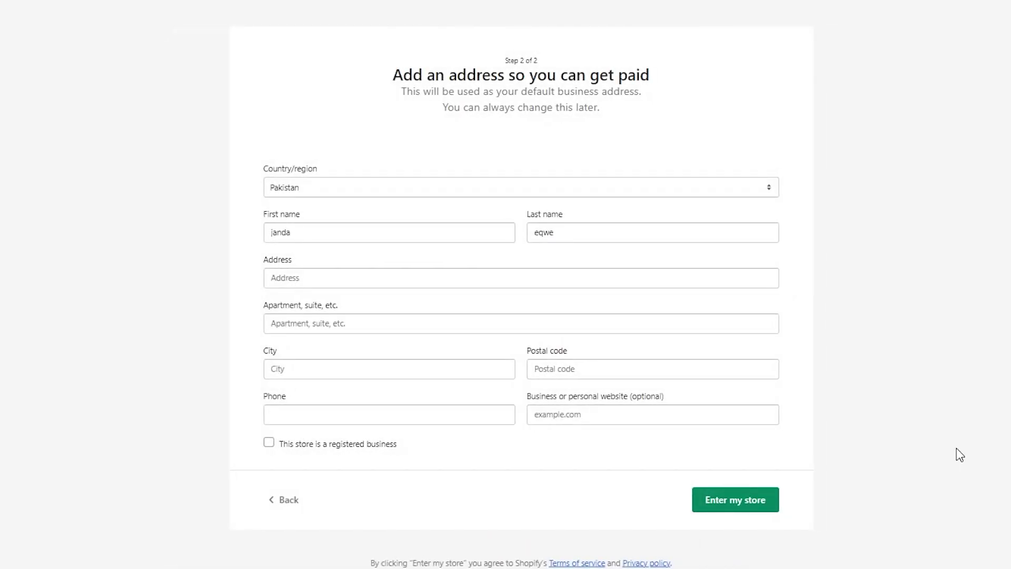
Step: Autofill the business address from saved details, dismiss postal code suggestions, and enter the store
click(464, 281)
click(358, 320)
click(767, 368)
click(839, 369)
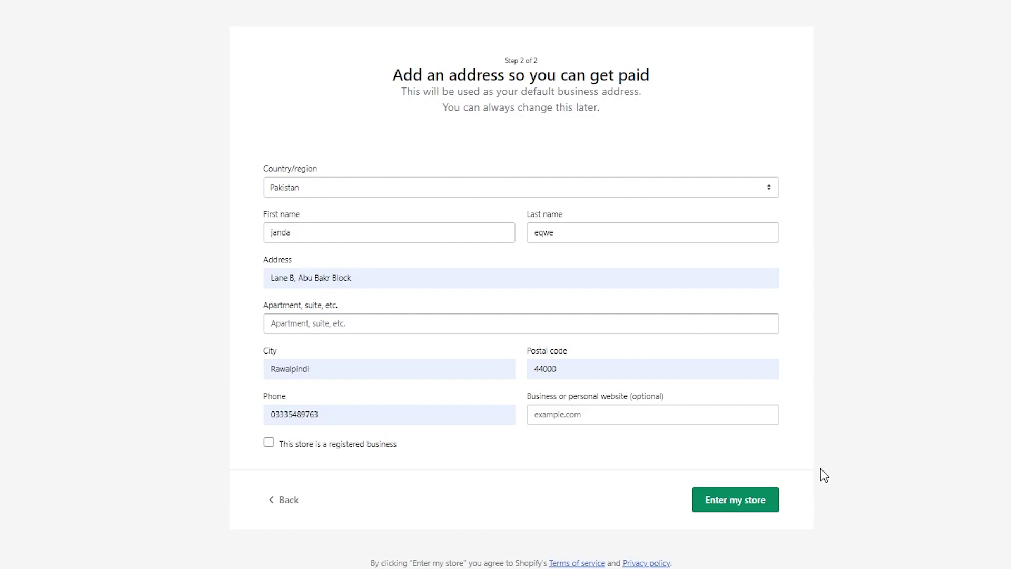
click(743, 504)
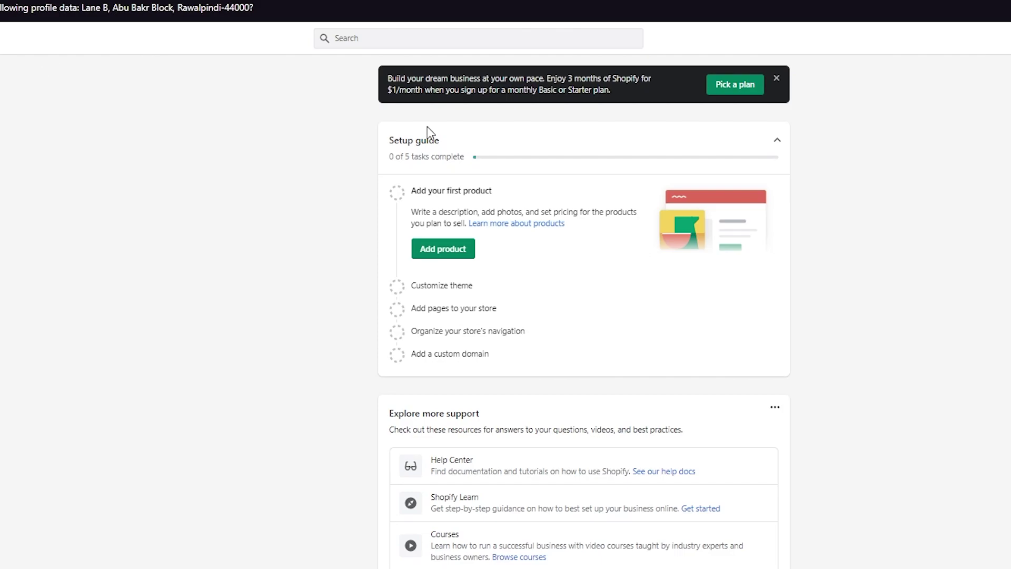
Step: Dismiss the Pick a plan banner and scroll the admin home page
click(777, 79)
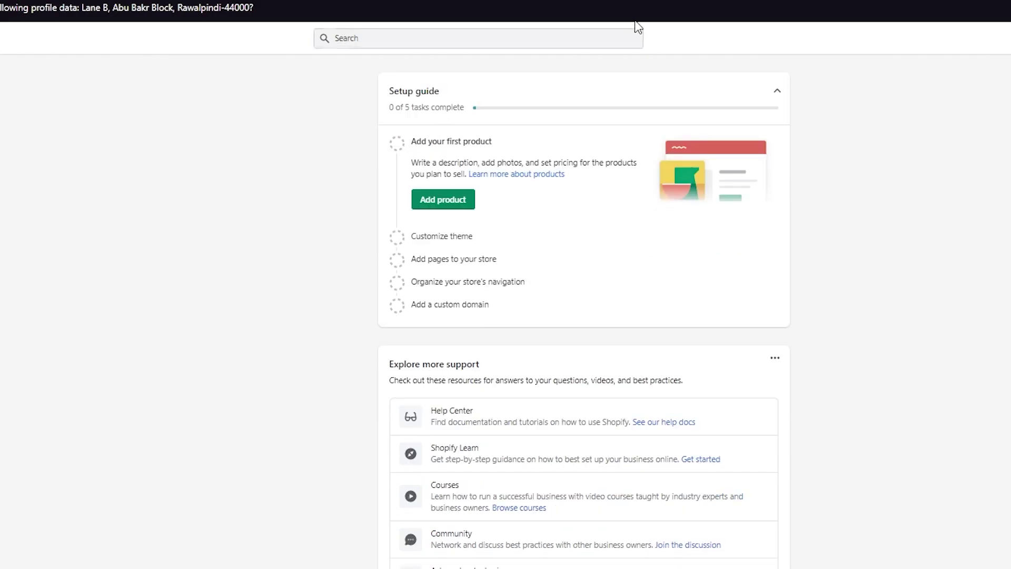
scroll(520, 379, down, 2)
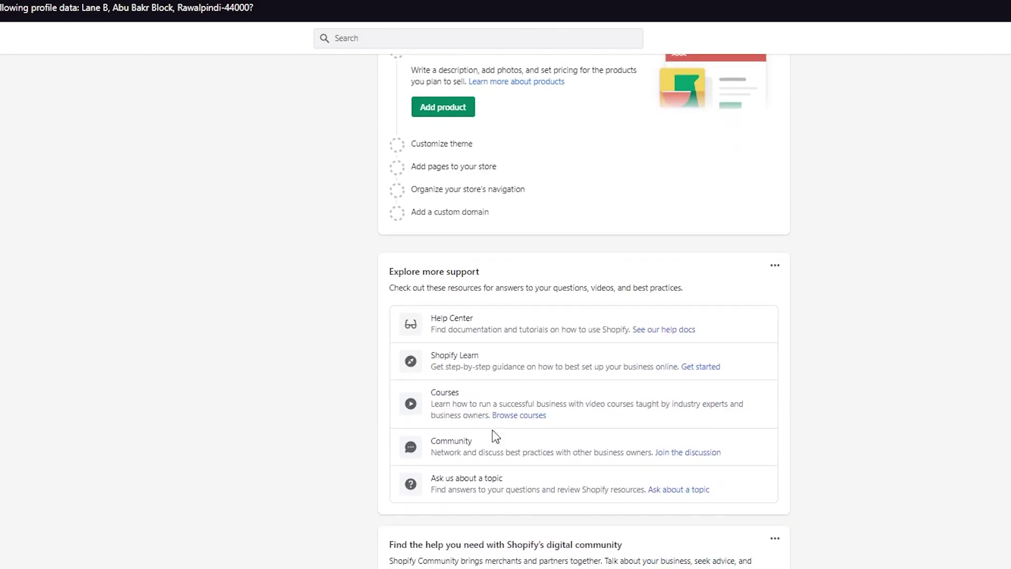
scroll(402, 232, up, 2)
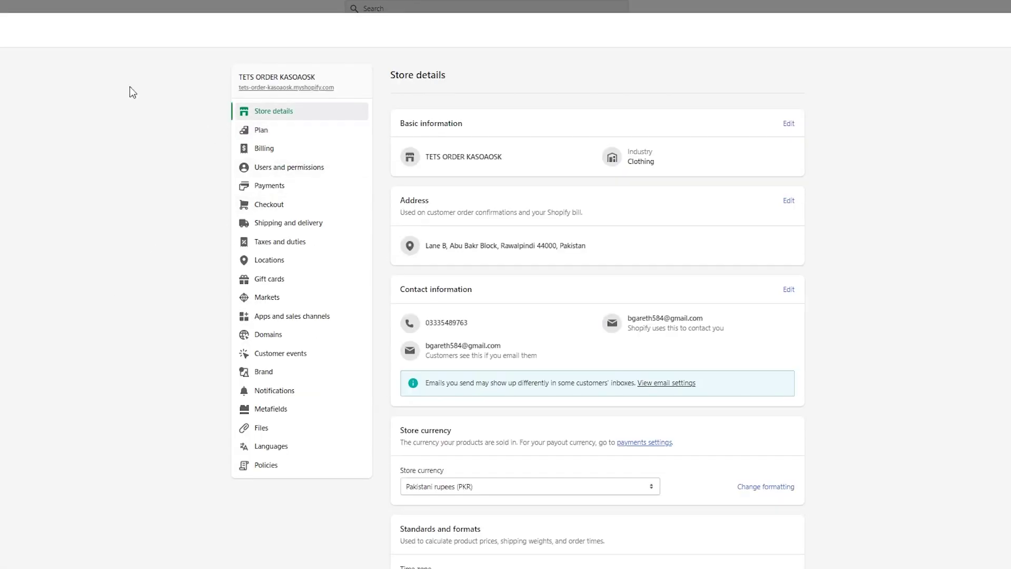
click(255, 192)
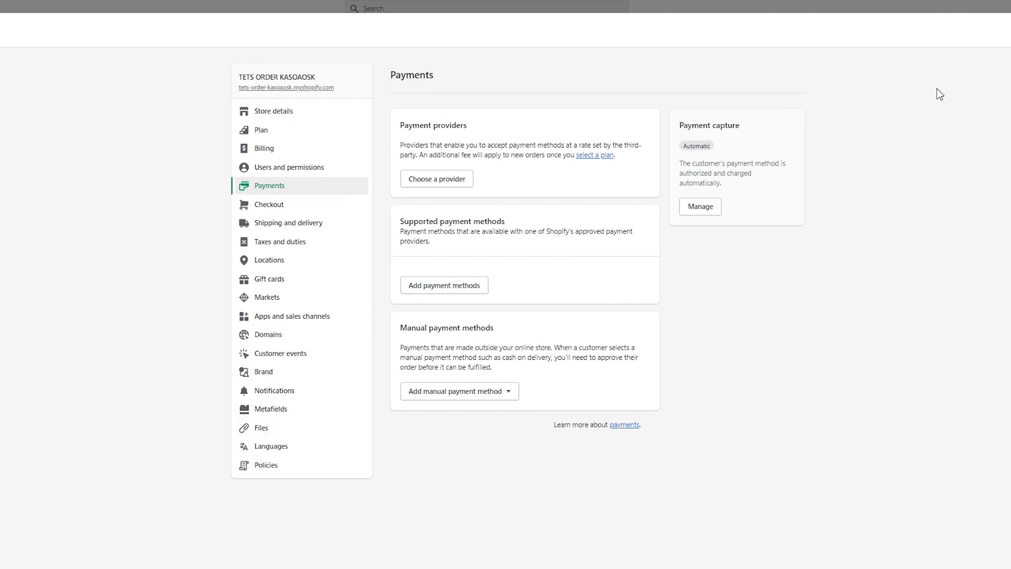
click(466, 179)
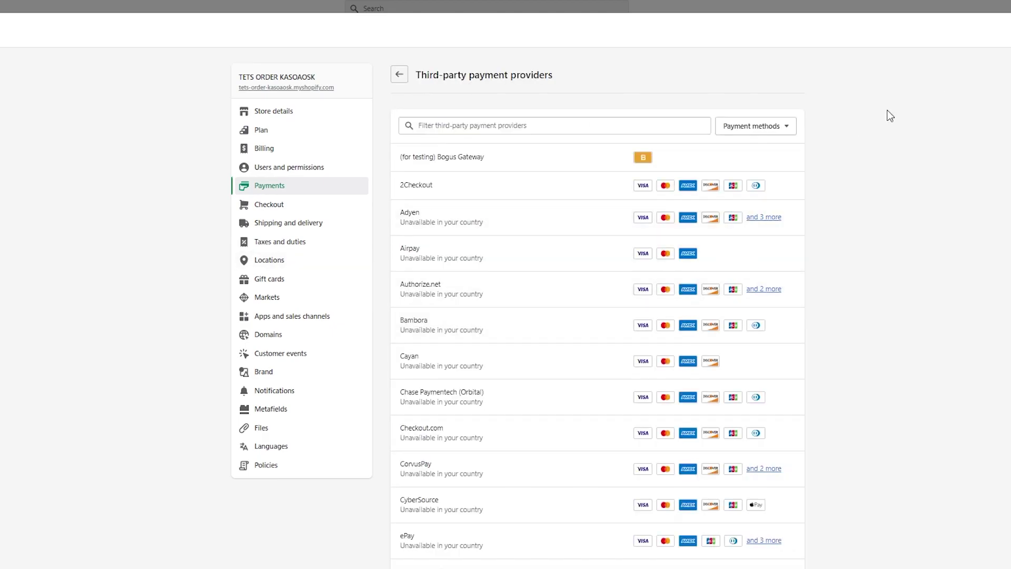
scroll(601, 274, down, 7)
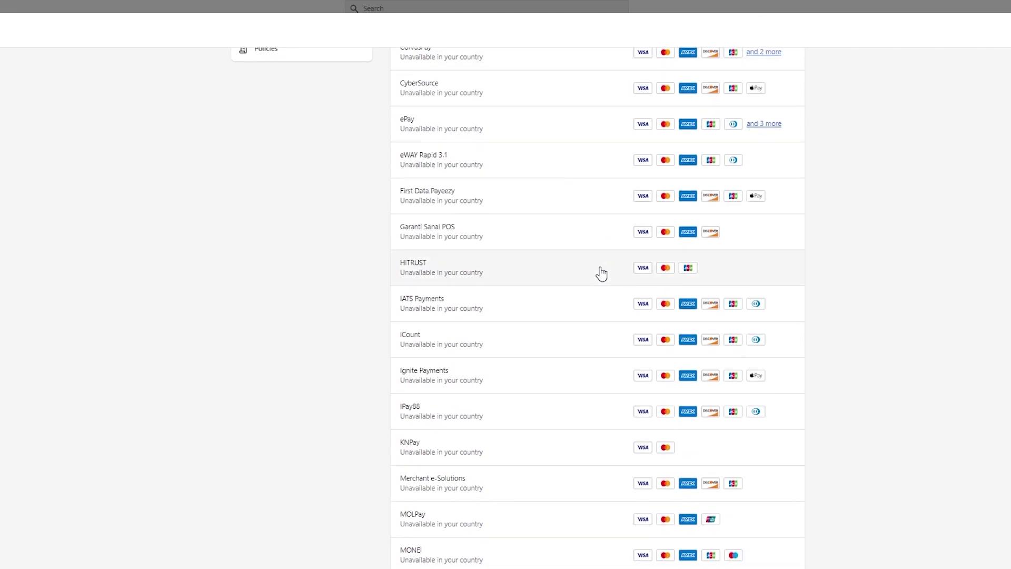
scroll(499, 153, down, 6)
scroll(498, 153, up, 13)
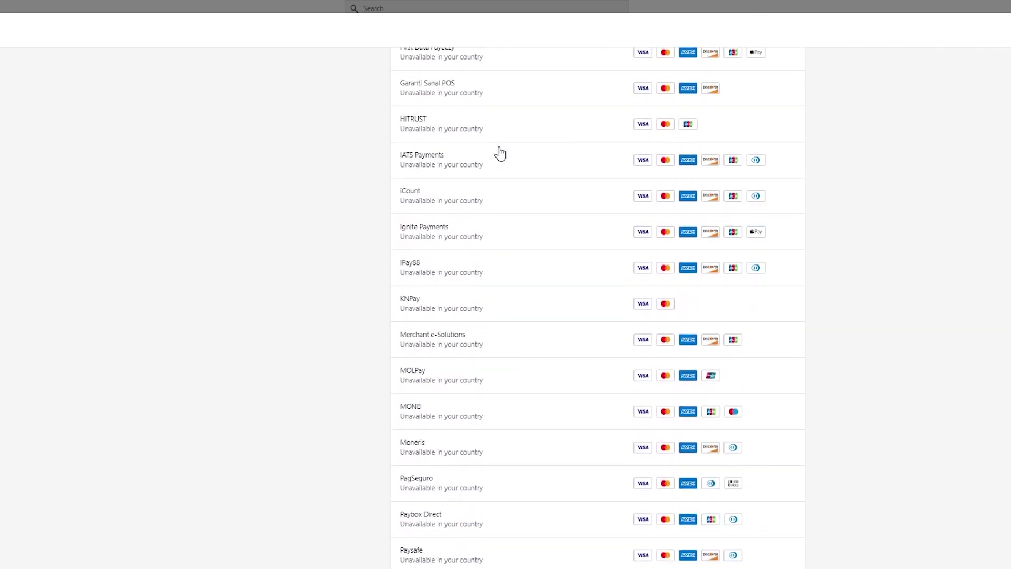
click(547, 128)
click(741, 127)
click(758, 128)
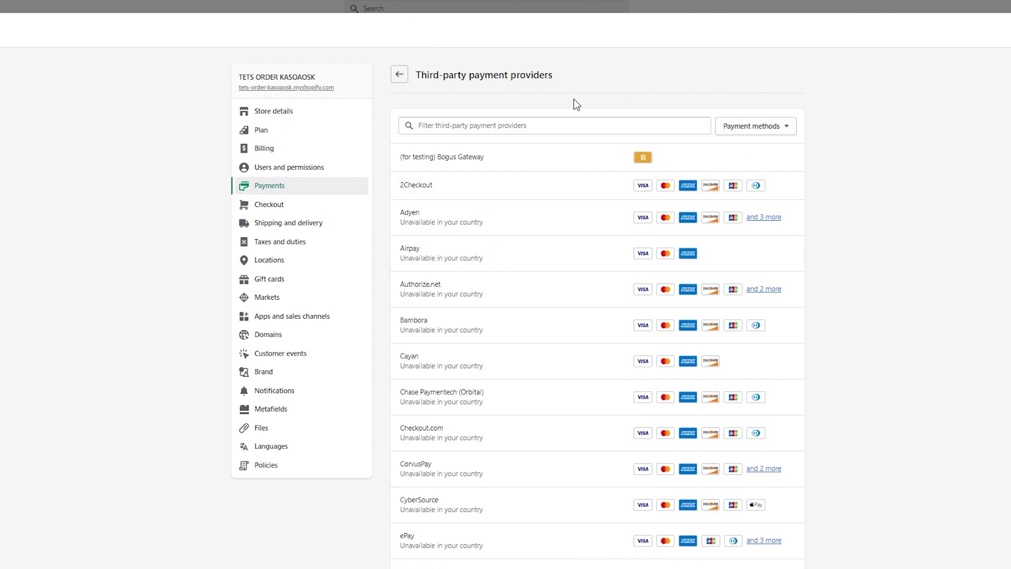
Step: Look over the Add payment methods page, then close Settings back to the admin home
click(399, 75)
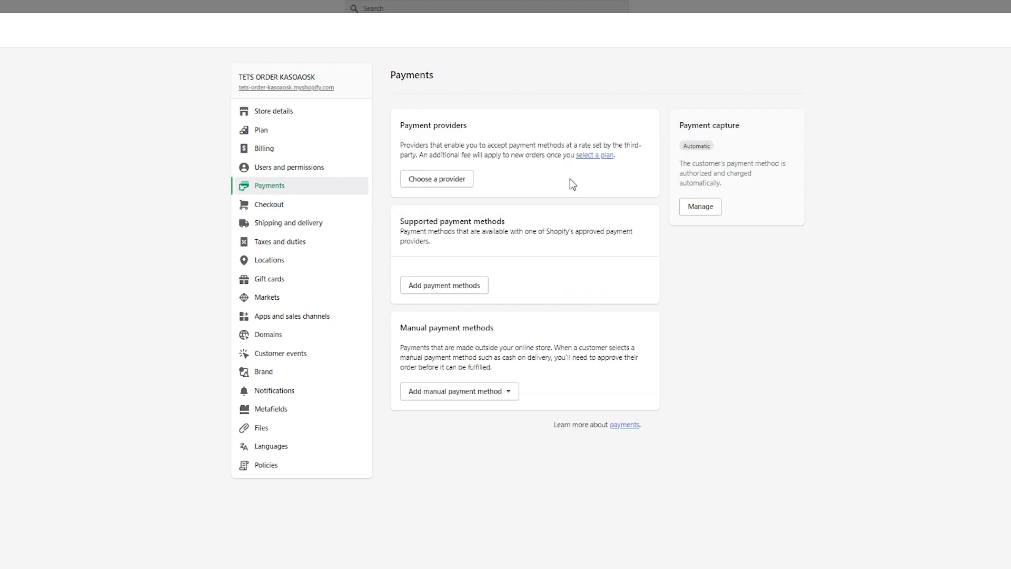
click(441, 281)
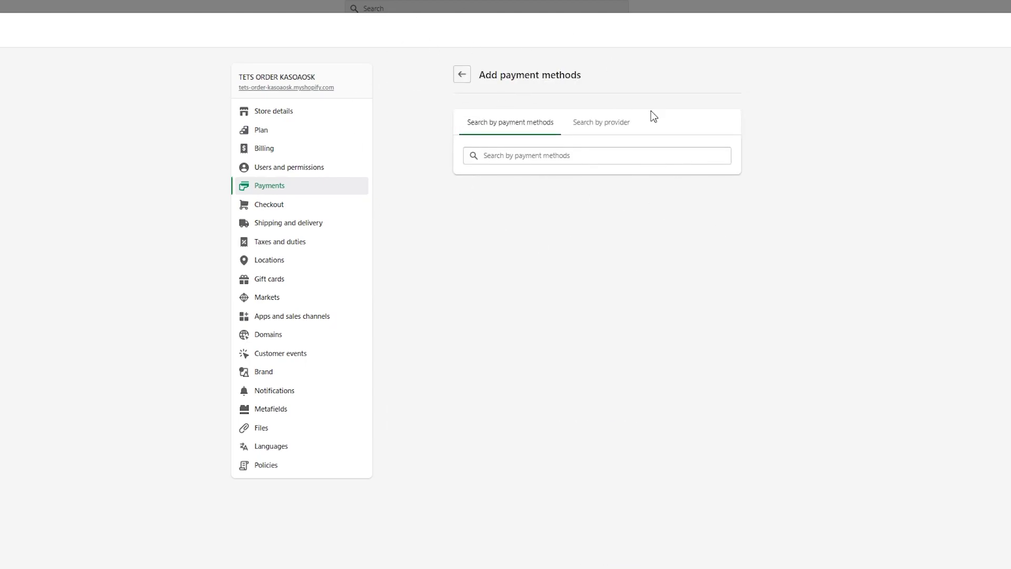
click(462, 74)
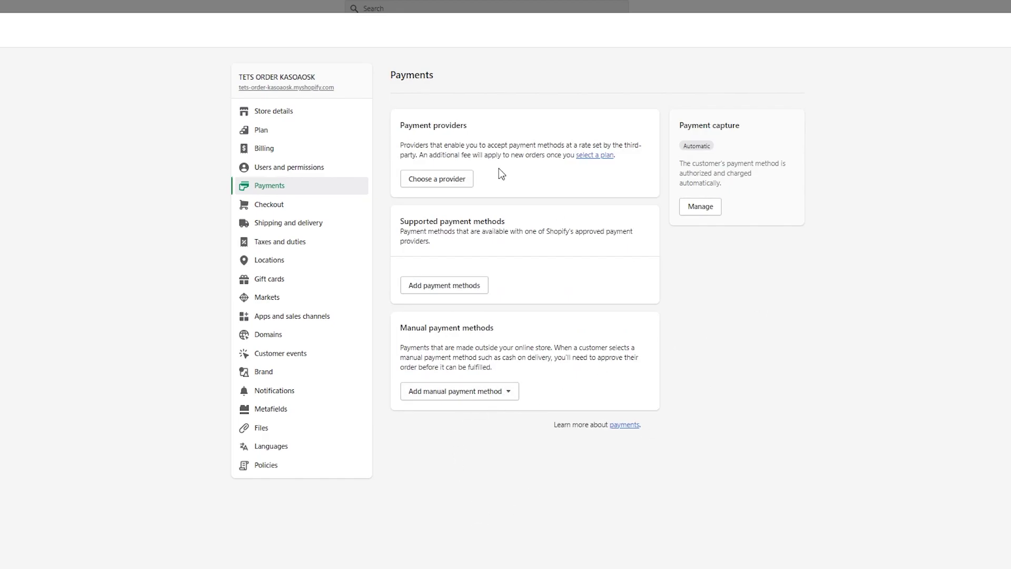
key(Escape)
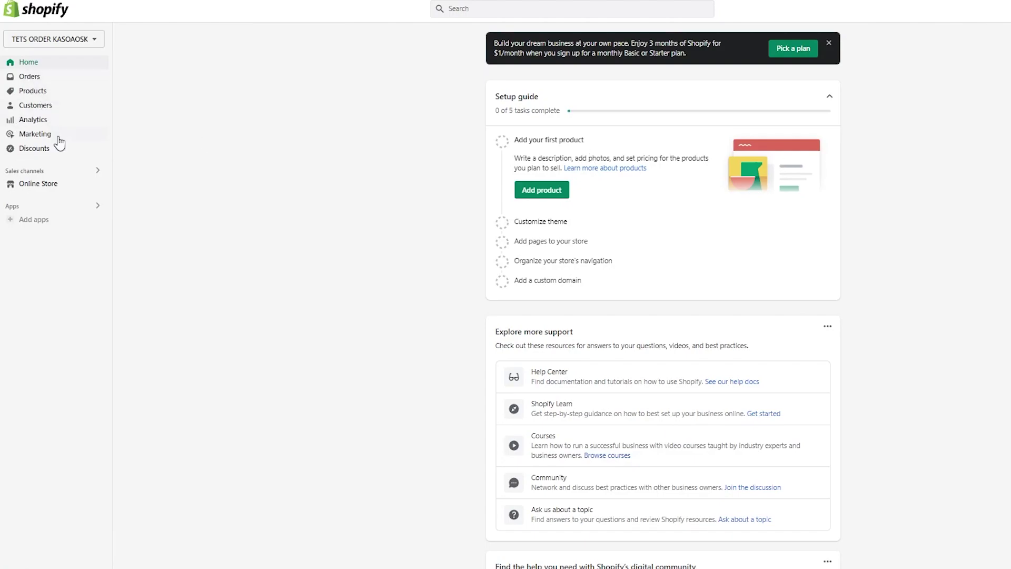
Step: Browse the Online Store's Pages, Blog posts, Navigation and Preferences, then open Settings
click(58, 184)
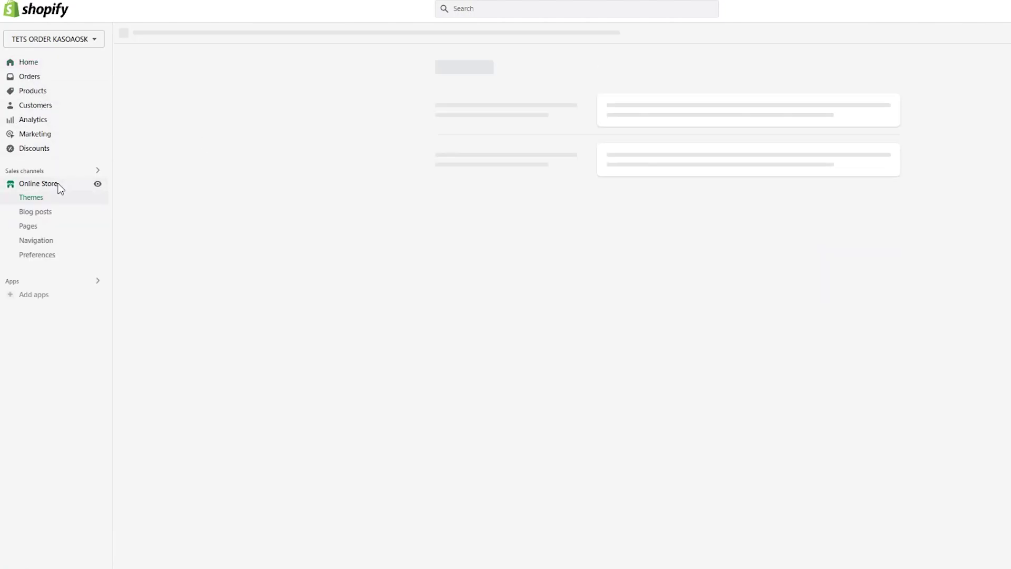
click(54, 227)
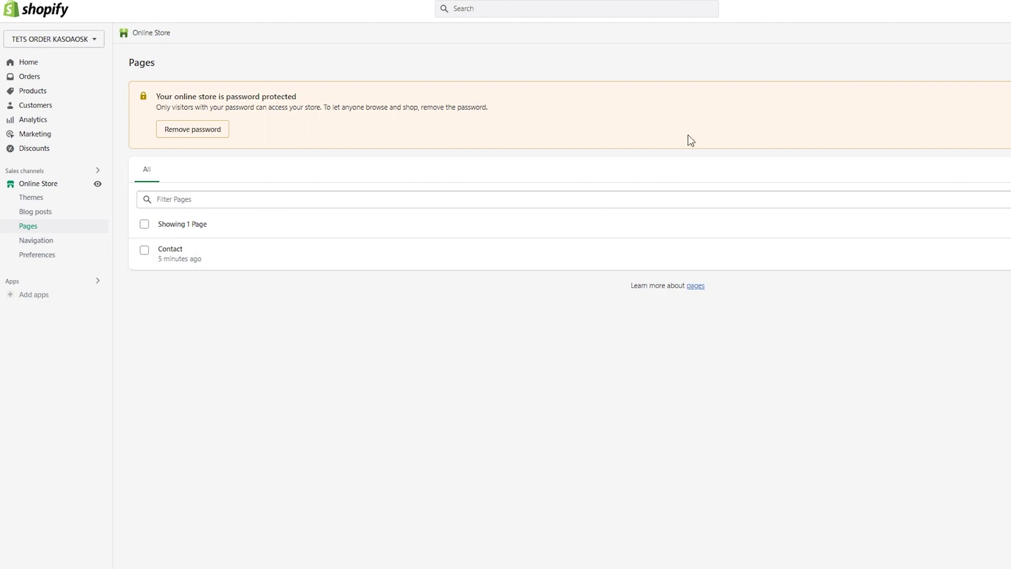
click(79, 209)
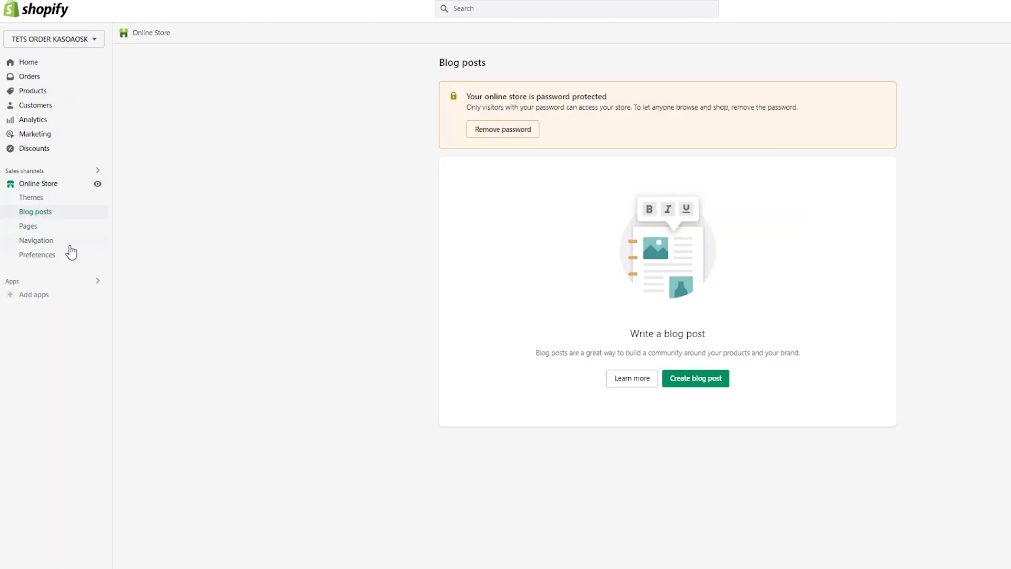
click(70, 245)
click(42, 255)
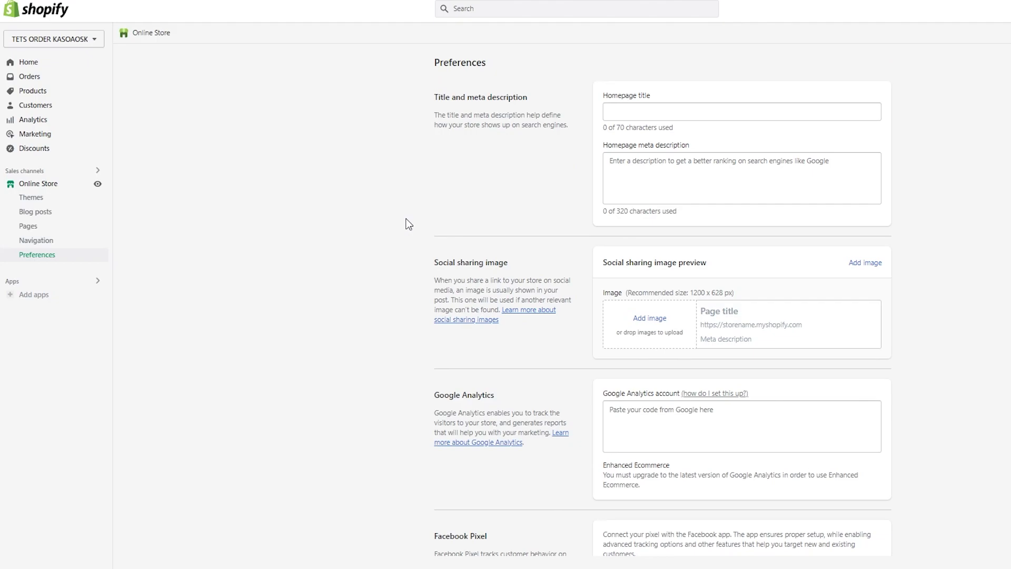
click(29, 552)
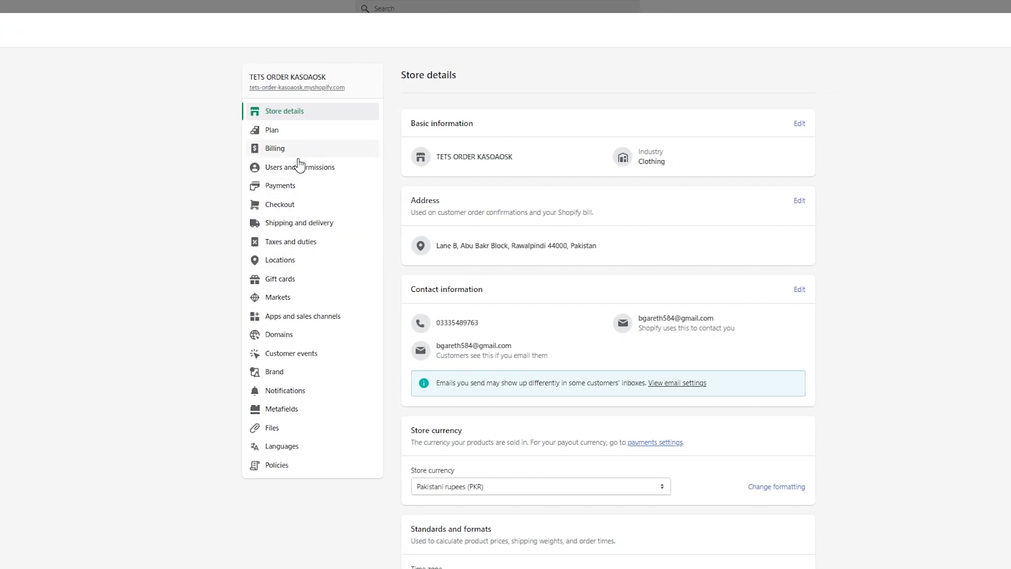
Step: Check the Payment capture options under Payments, then exit Settings to the Online Store
click(377, 187)
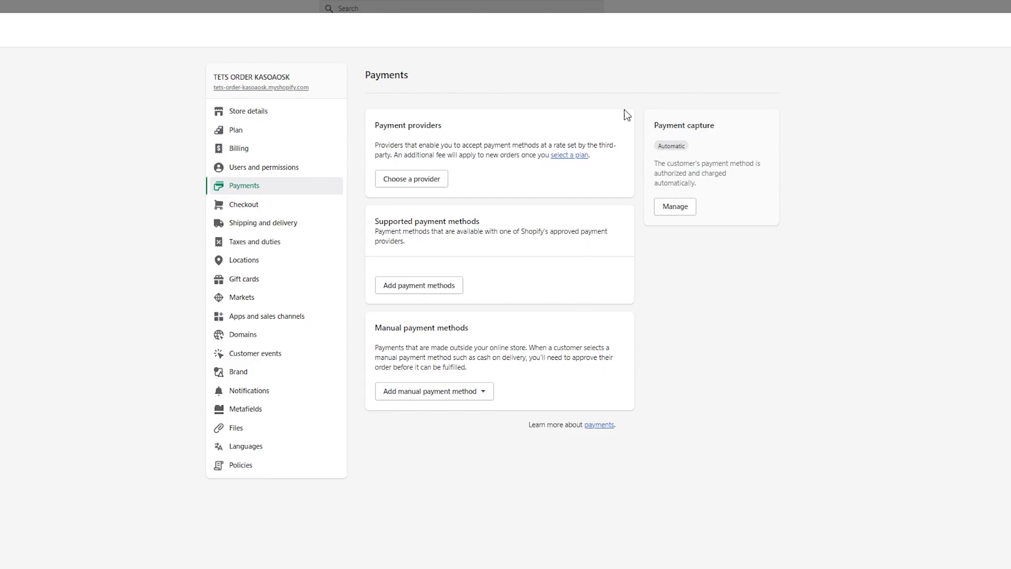
click(668, 209)
click(630, 224)
key(Escape)
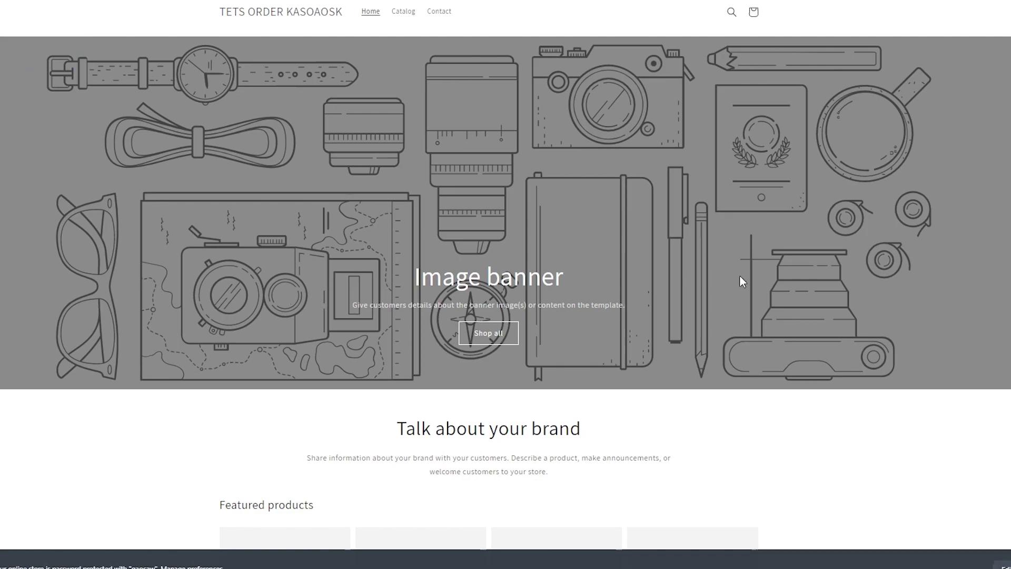
Step: Scroll the storefront home page to check its image banner, featured products and footer
scroll(378, 156, down, 5)
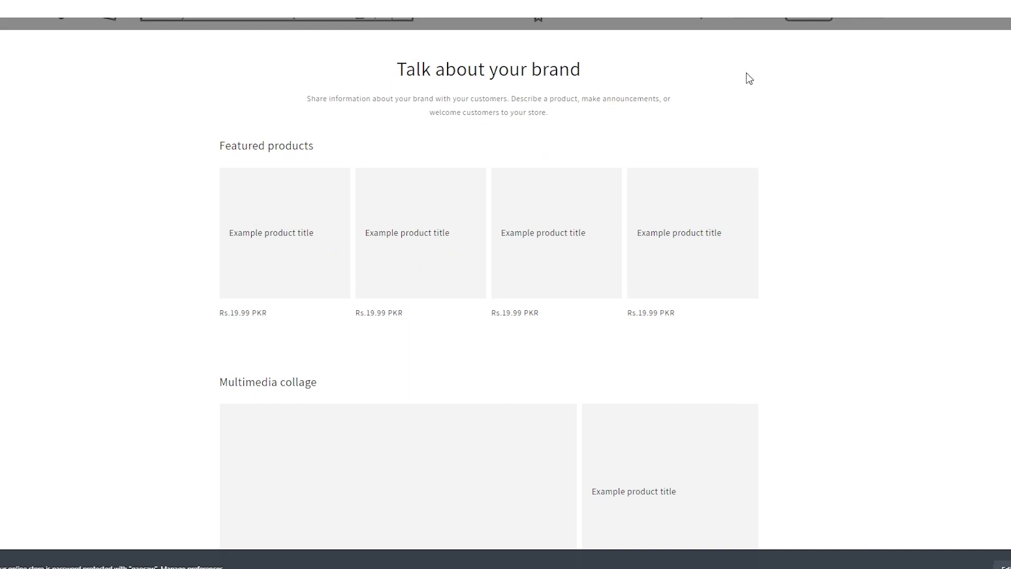
scroll(747, 74, down, 3)
scroll(608, 201, up, 8)
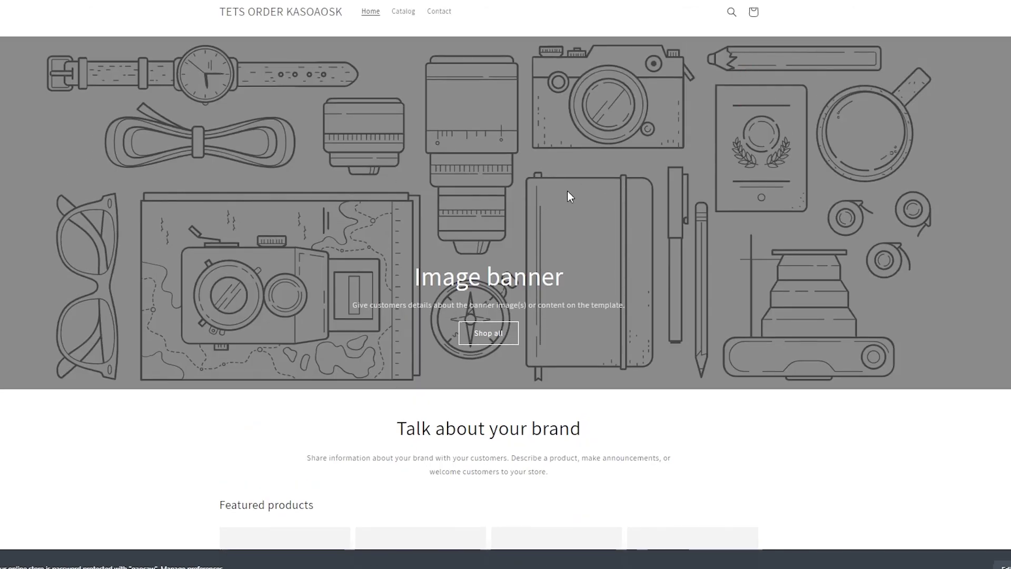
scroll(568, 196, down, 3)
scroll(568, 196, up, 3)
scroll(568, 196, down, 20)
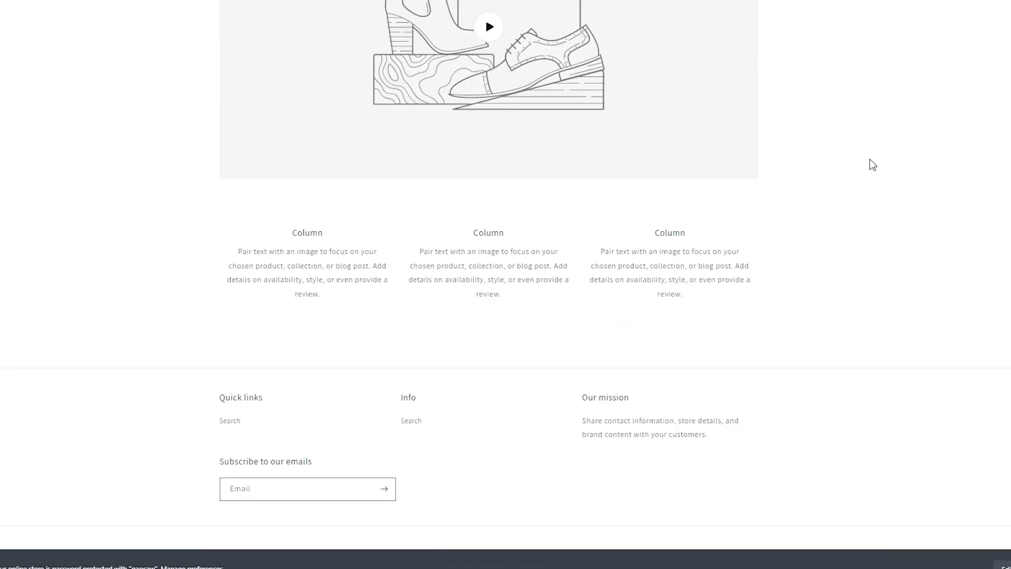
scroll(872, 165, up, 20)
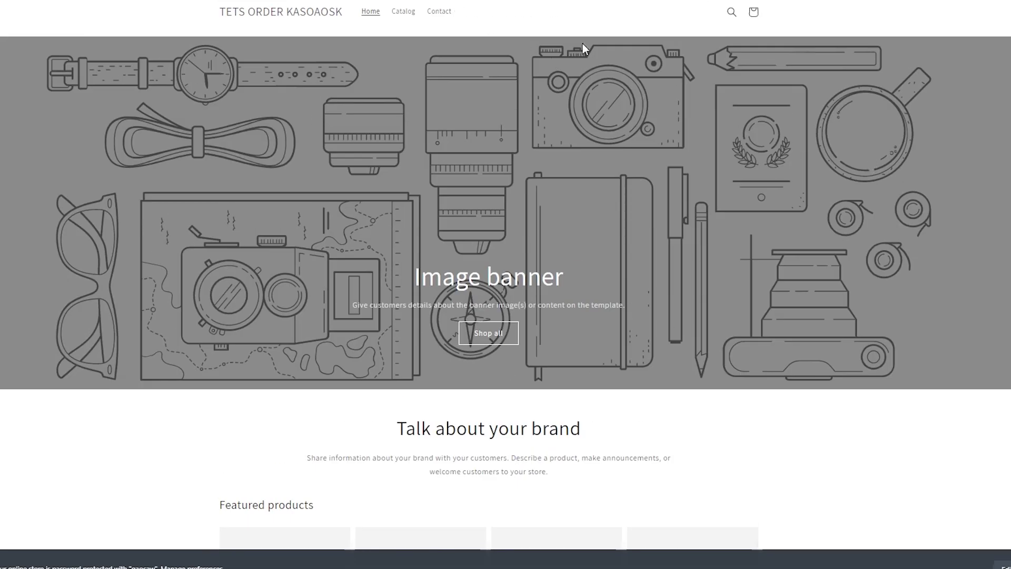
Step: View the empty cart and Products catalog, then return home to the Rs.19.99 featured products
click(754, 14)
scroll(348, 94, down, 1)
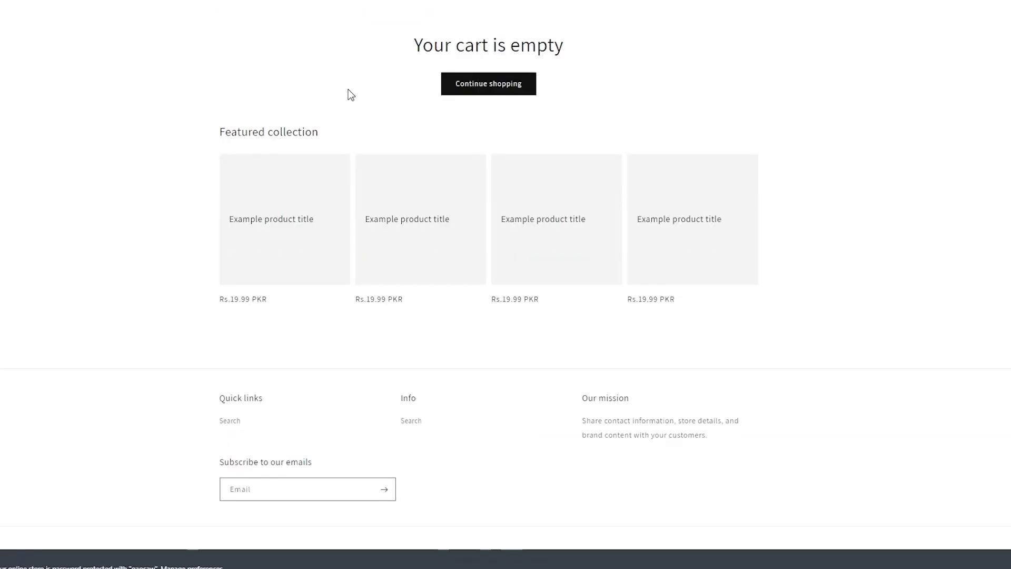
click(451, 88)
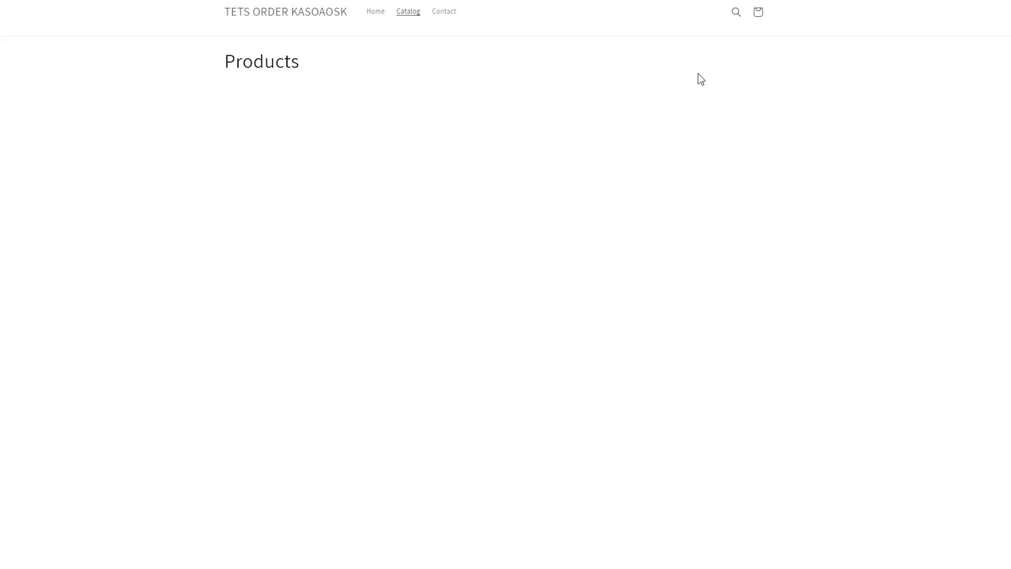
click(380, 8)
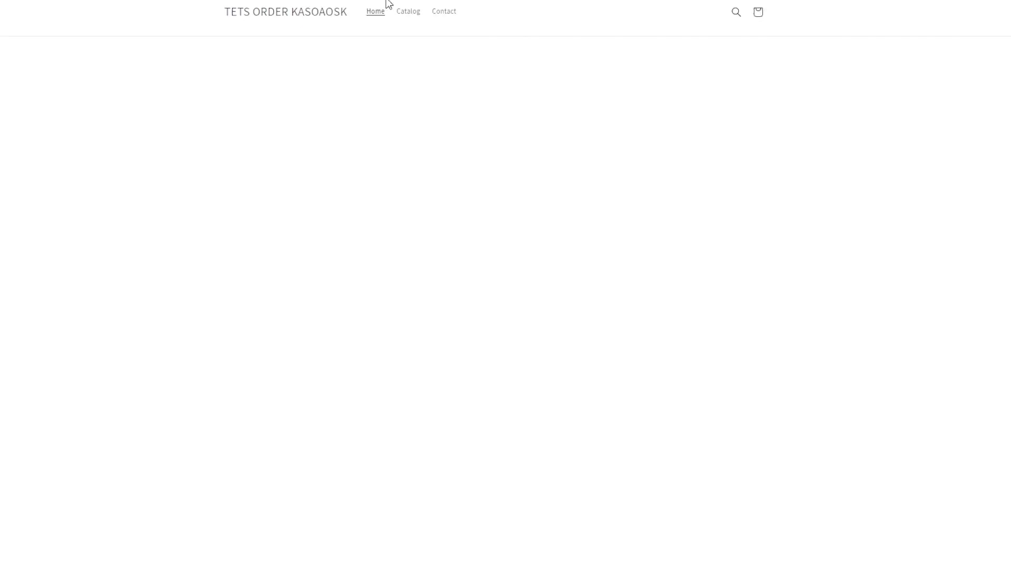
scroll(785, 284, down, 7)
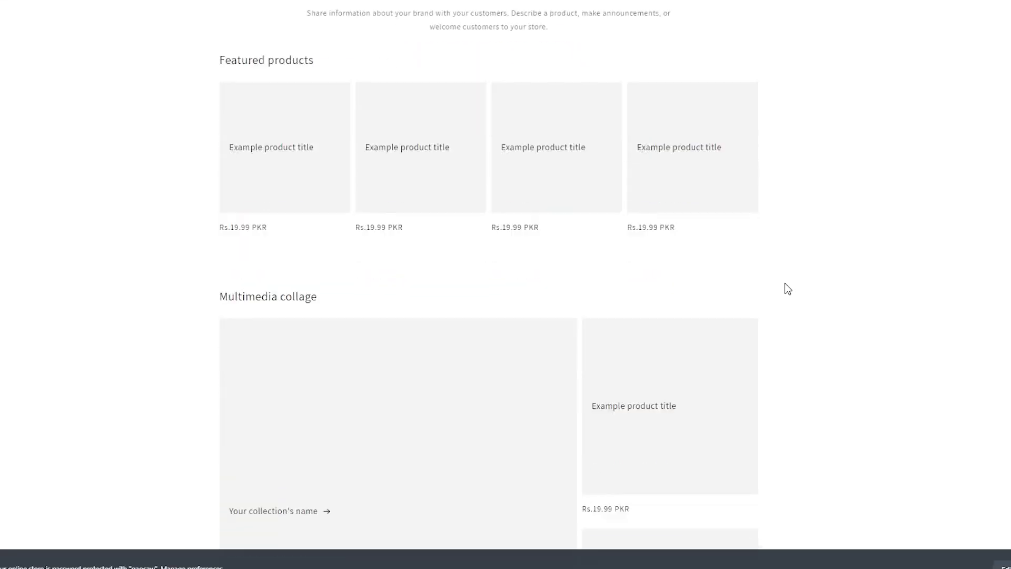
scroll(785, 282, down, 4)
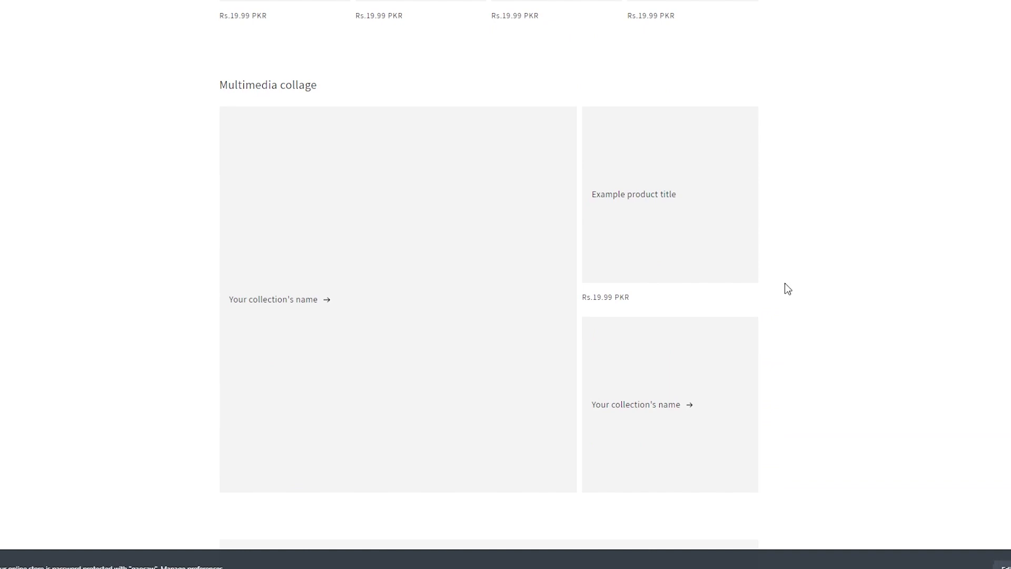
scroll(784, 282, down, 10)
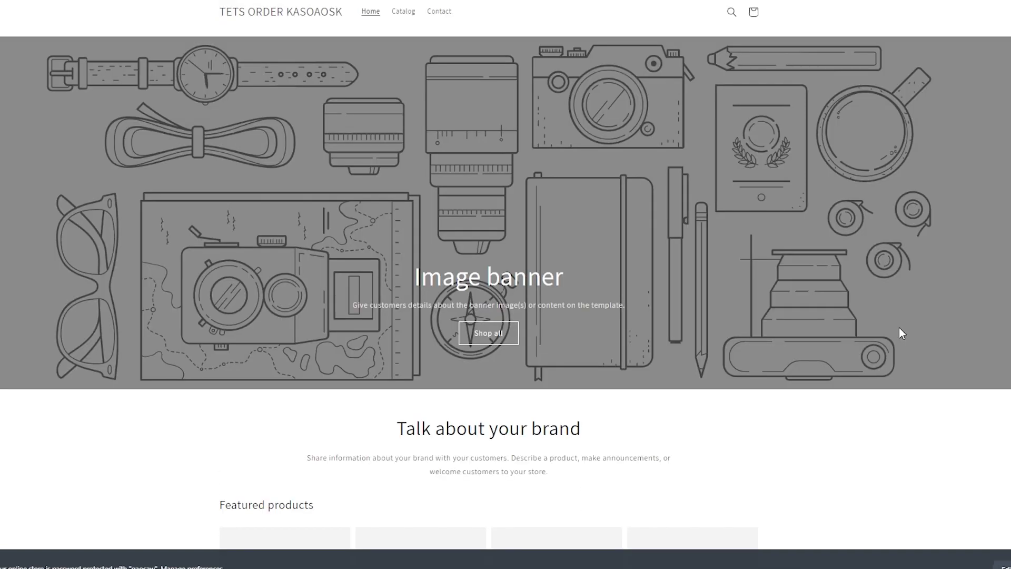
scroll(899, 333, down, 5)
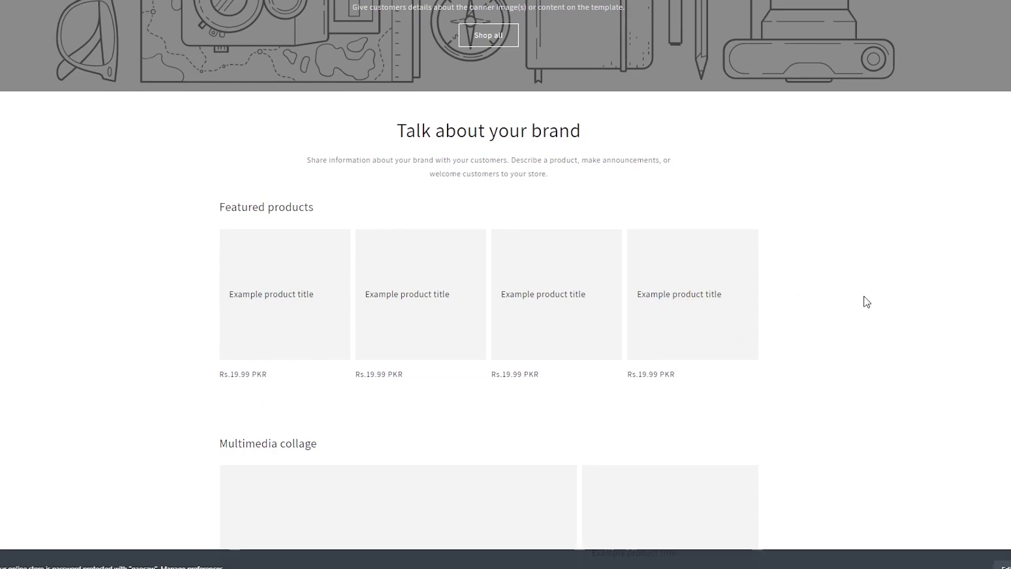